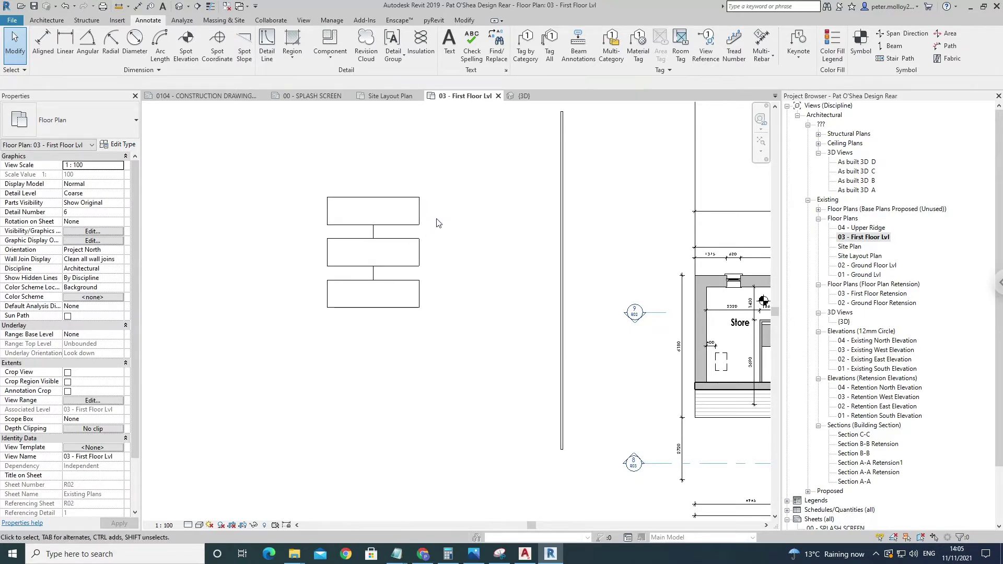
Step: Inspect the stone wall in the Default 3D View and bring up the pyRevit tab
left_click(179, 5)
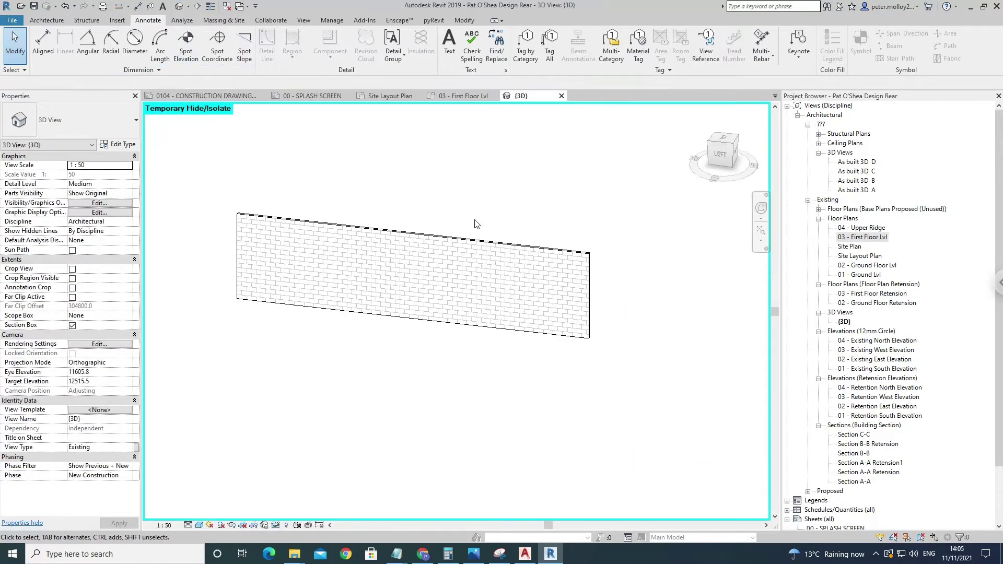
scroll(248, 246, "up", 3)
scroll(477, 291, "down", 3)
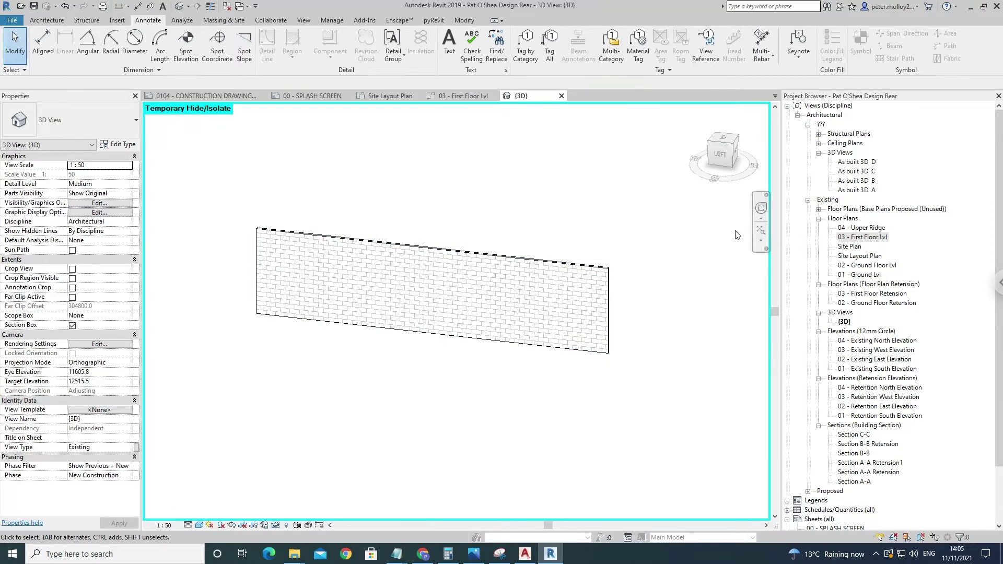
left_click(437, 21)
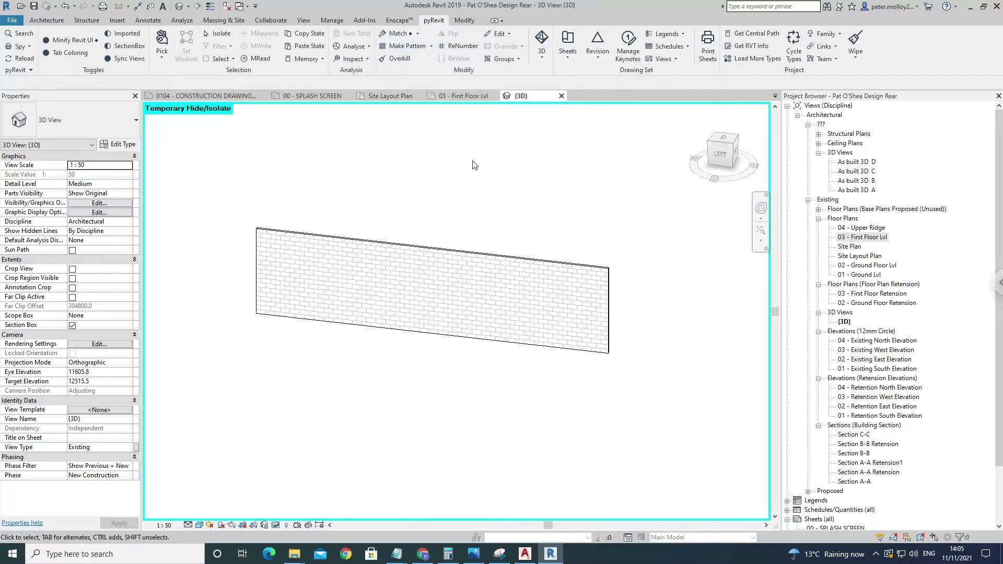
double_click(862, 238)
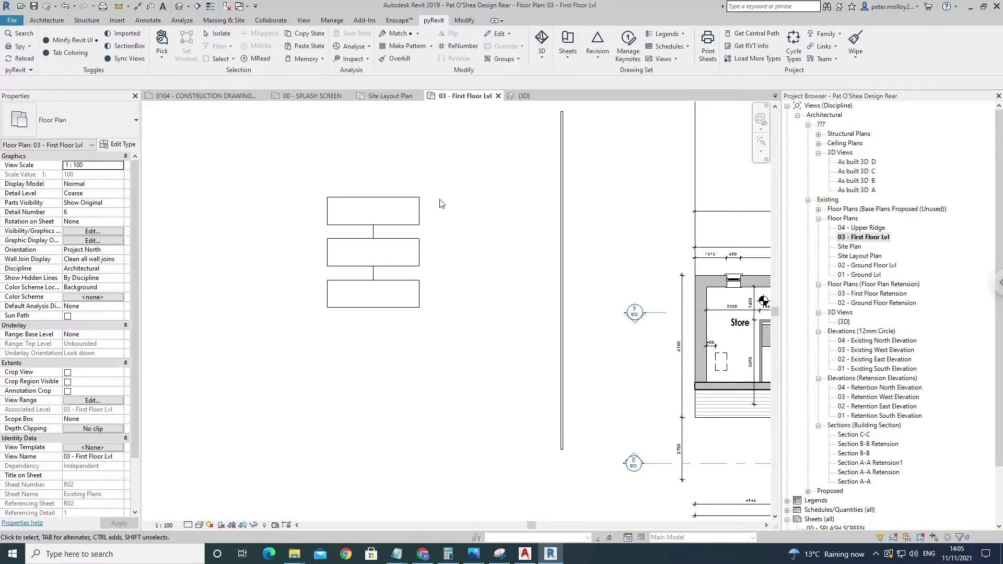
middle_click_drag(454, 299, 441, 297)
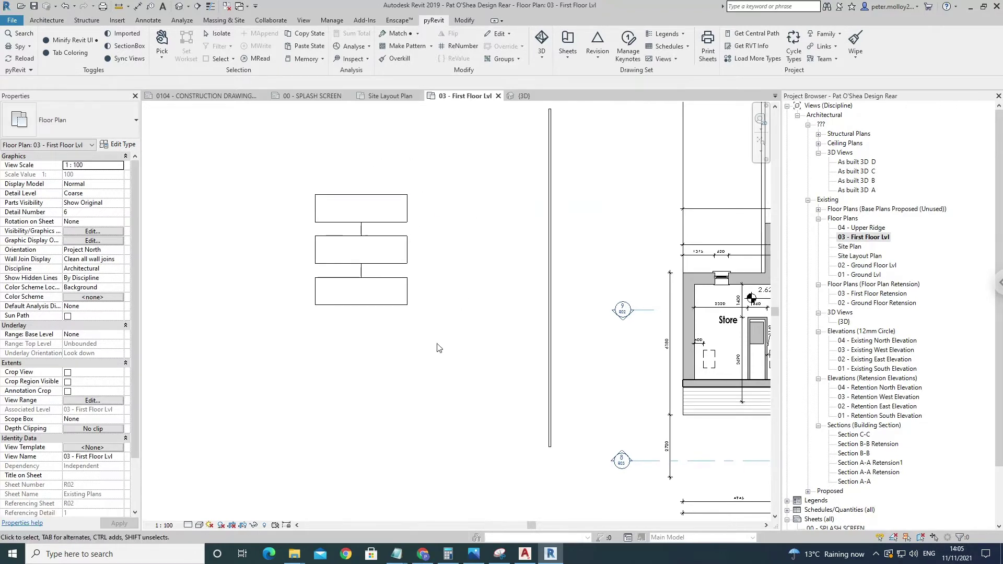
left_click_drag(410, 336, 287, 187)
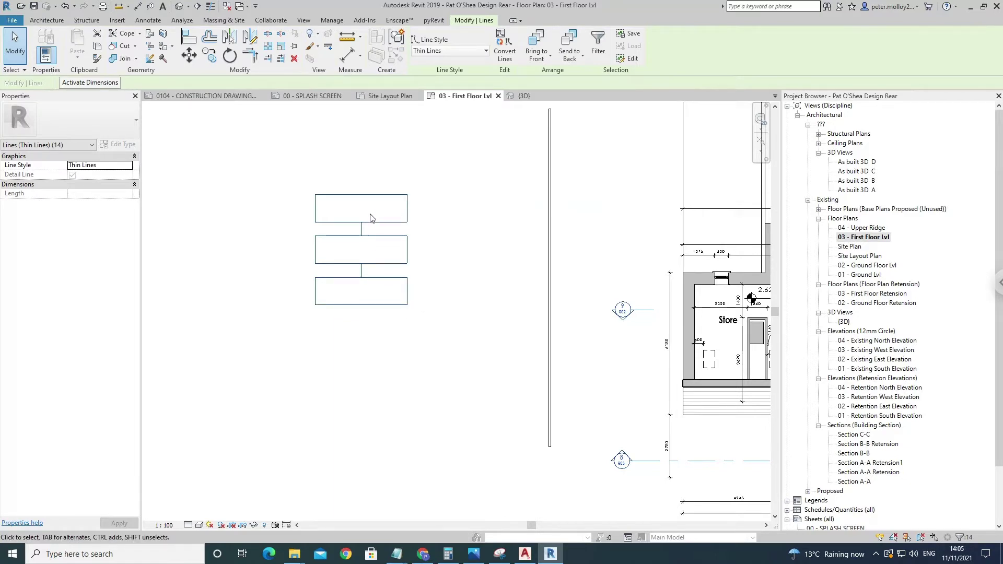
key("Escape")
left_click(137, 6)
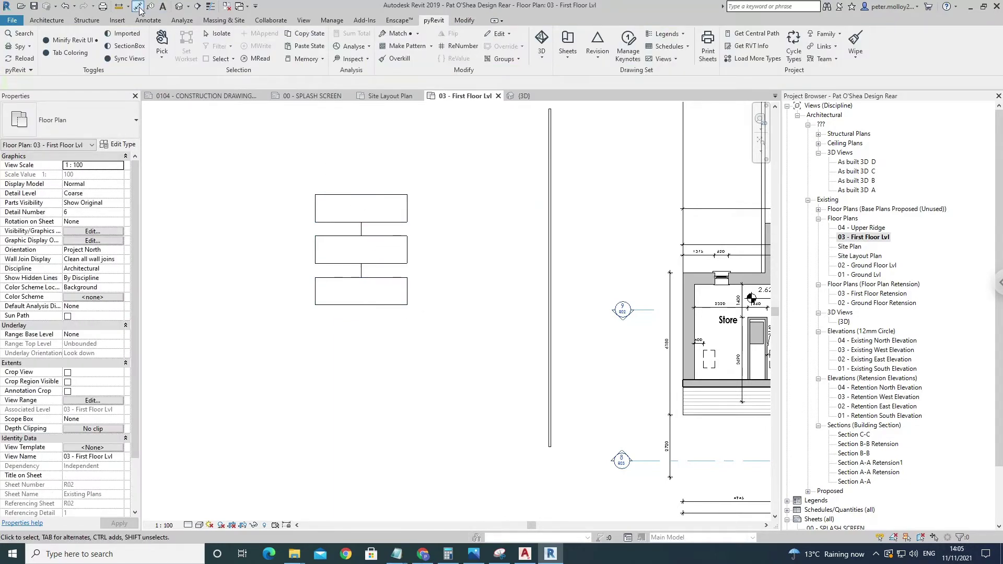
left_click(320, 206)
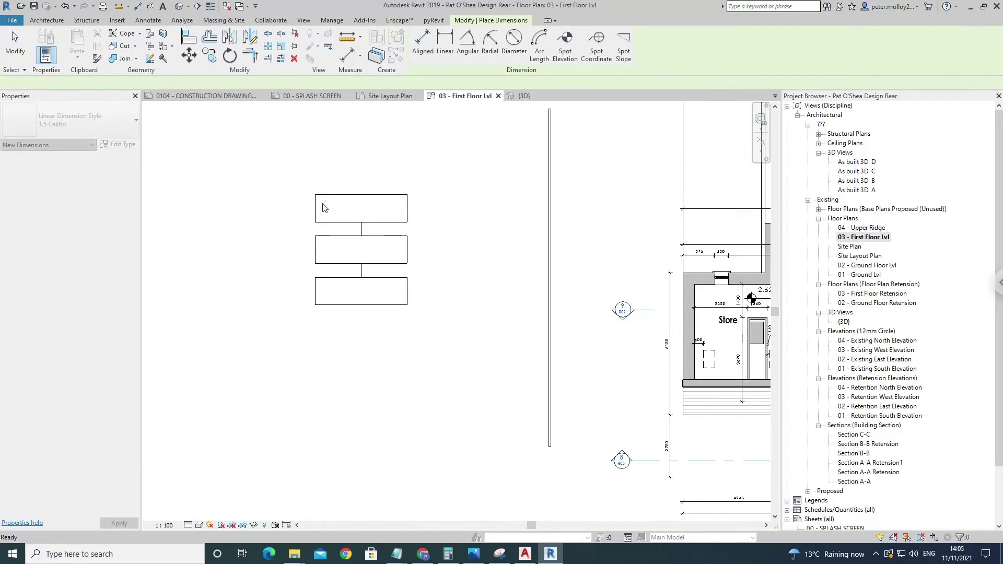
left_click(408, 210)
key("Escape")
scroll(453, 214, "up", 2)
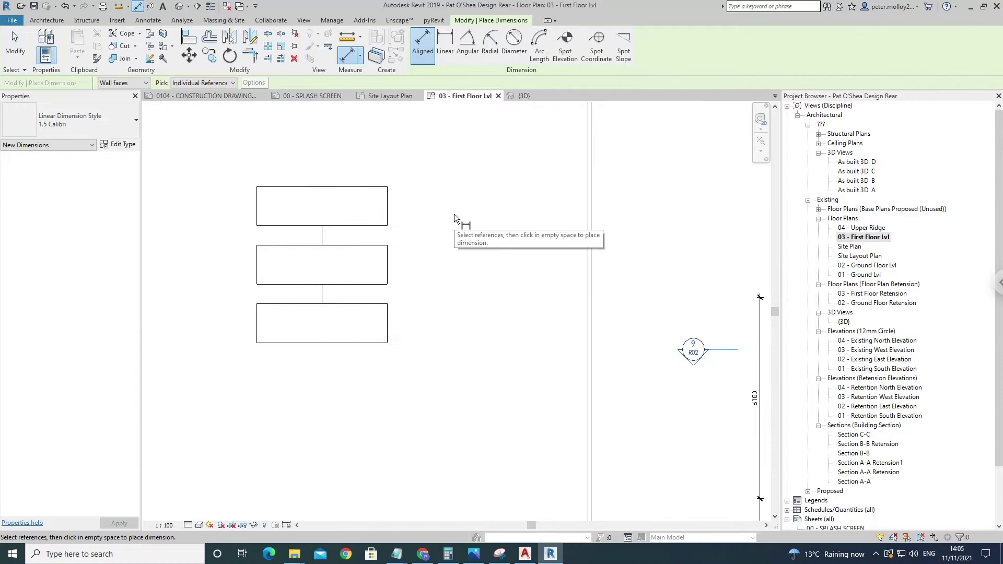
scroll(384, 224, "down", 2)
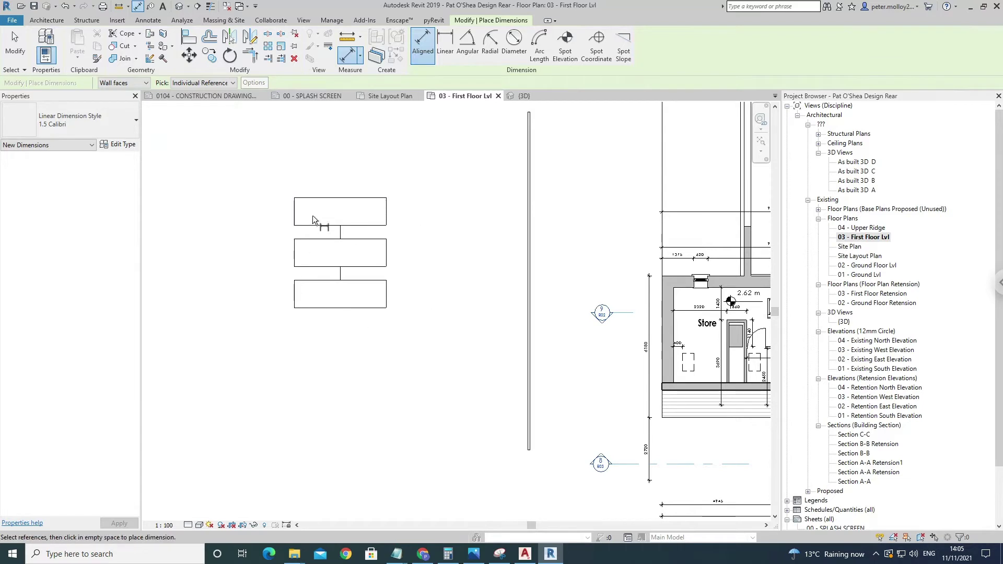
scroll(424, 256, "down", 2)
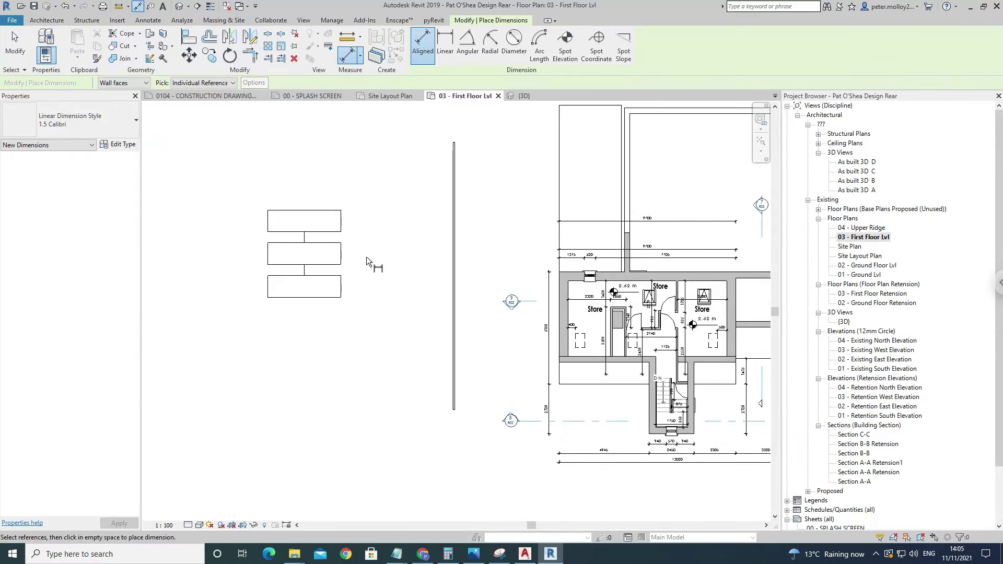
Step: Window-select the 14 rectangle lines and start pyRevit's Make Pattern tool
key("Escape")
key("Escape")
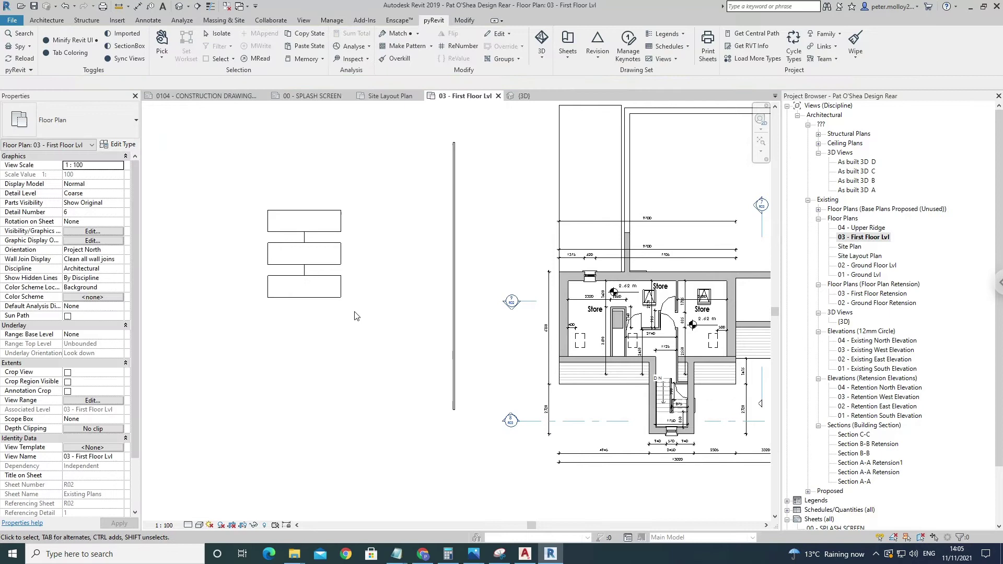
left_click_drag(363, 331, 239, 194)
left_click(433, 21)
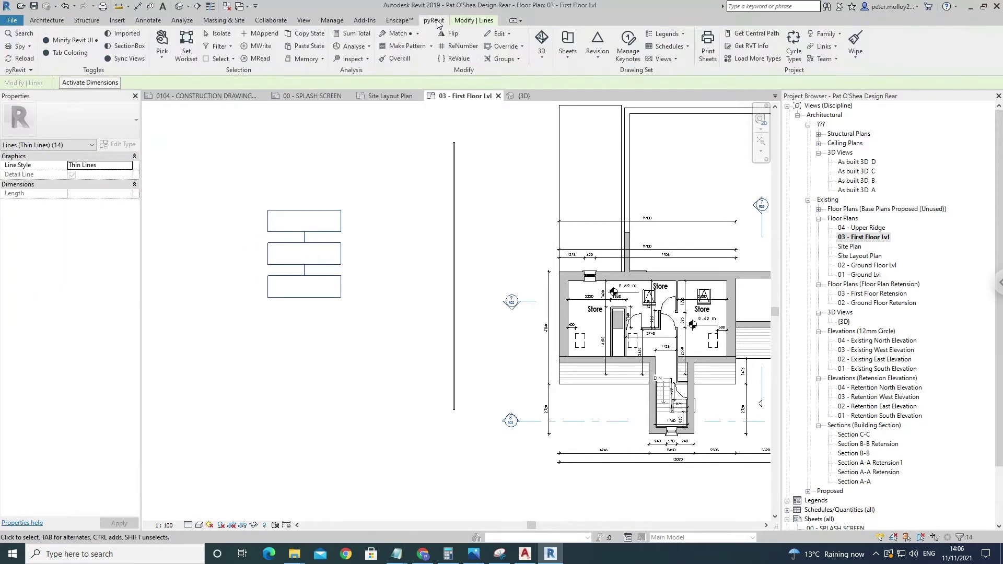
left_click(414, 47)
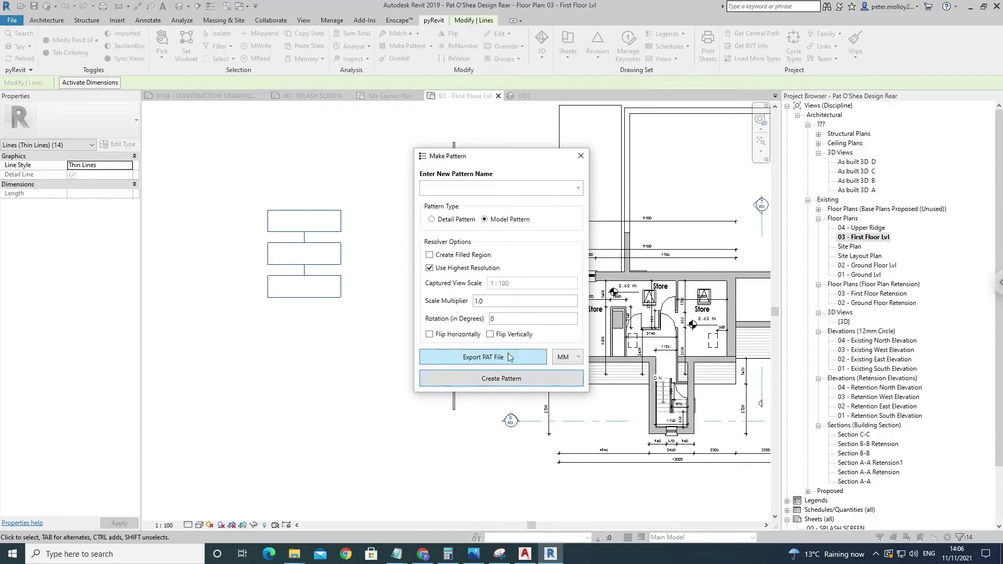
Step: Name the new model pattern 'Stone Wall Hatch Example'
left_click(479, 194)
type("Stome ")
type("one")
type("xample")
Step: Create the pattern by picking the pattern area's origin and top-right corners, then select the wall
left_click(506, 386)
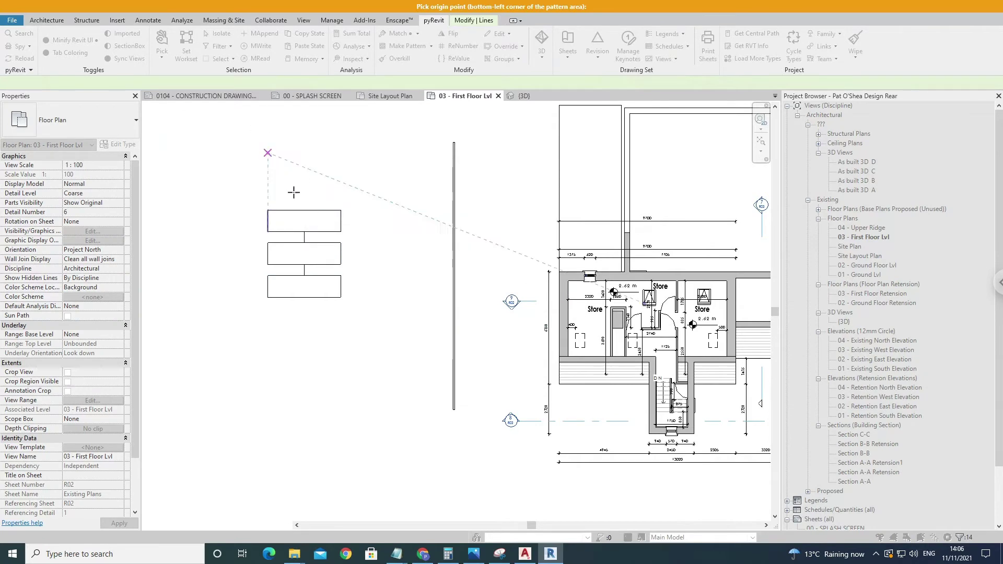
left_click(273, 216)
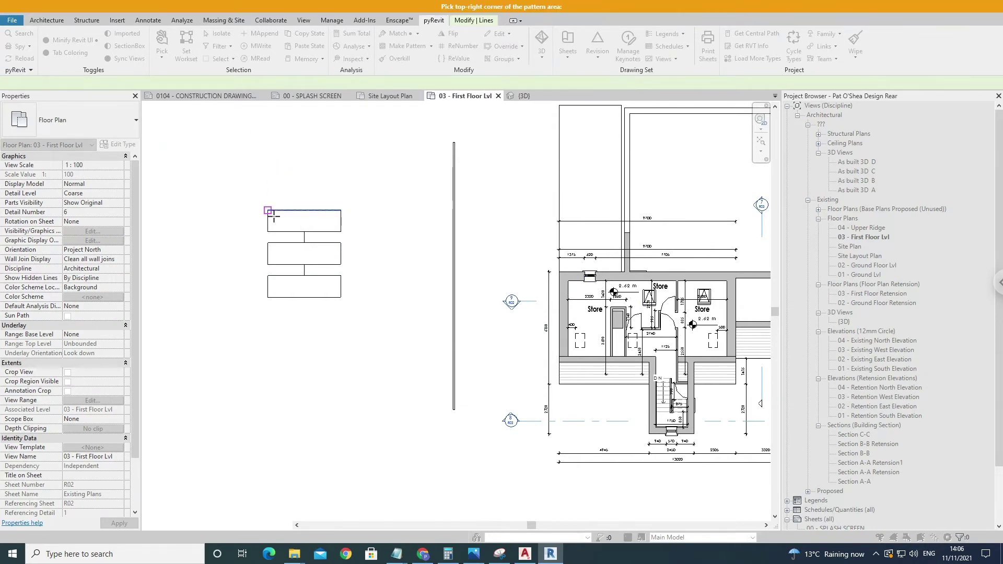
left_click(341, 297)
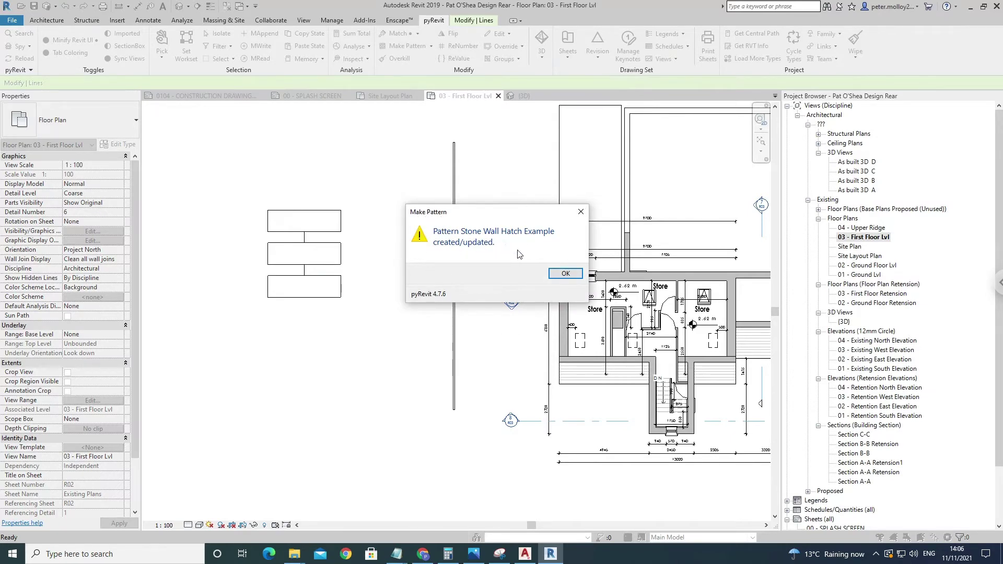
left_click(564, 274)
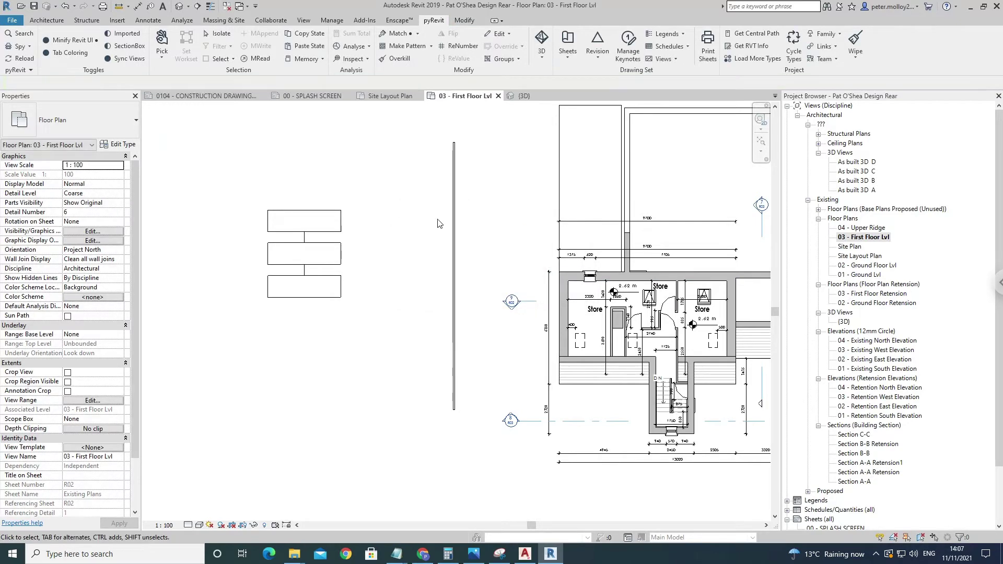
left_click(456, 225)
Step: Section-box the stone wall in 3D (BX) and open its Structure layer's Stone Slab material
key("b")
key("x")
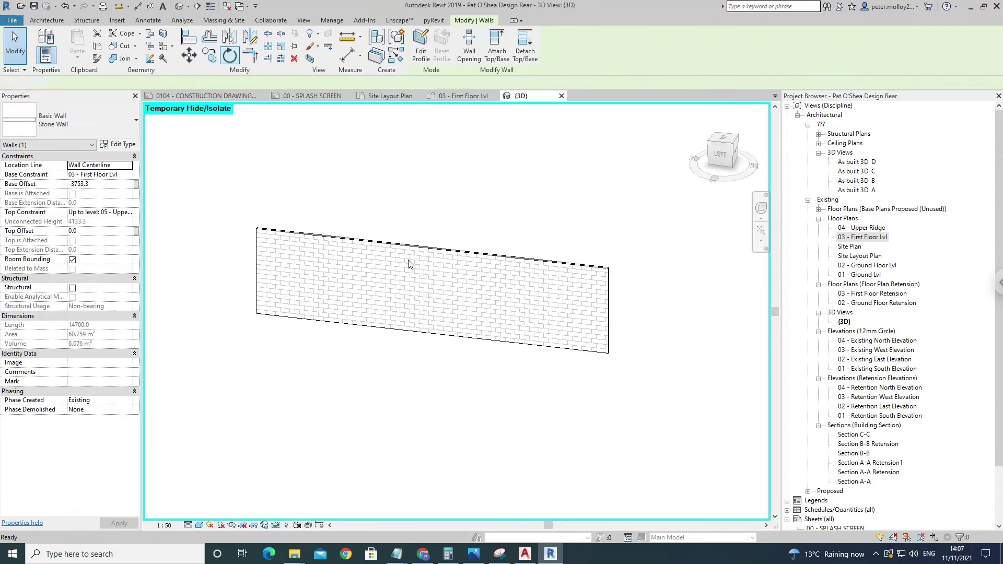
left_click(399, 254)
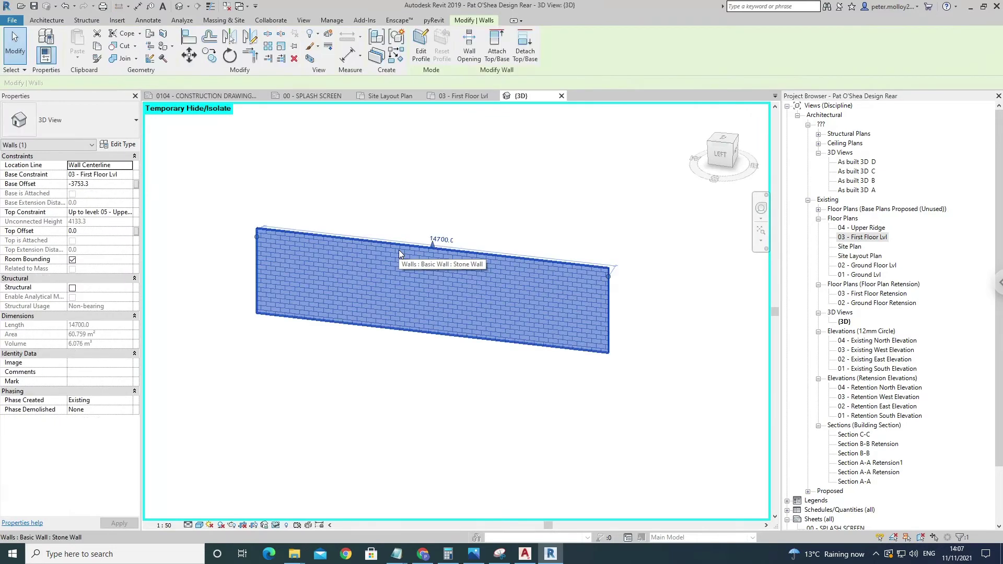
left_click(119, 146)
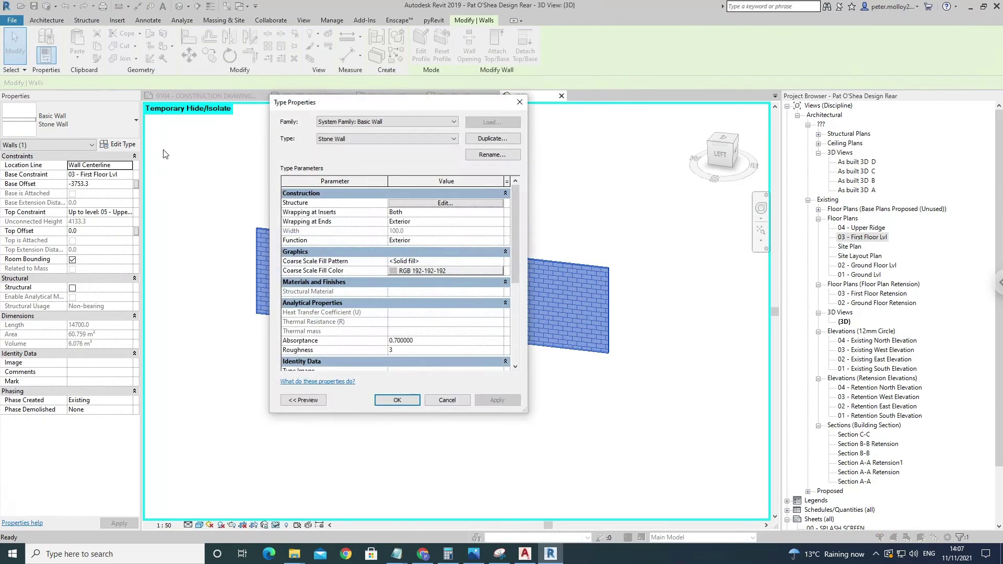
left_click(438, 206)
left_click(391, 211)
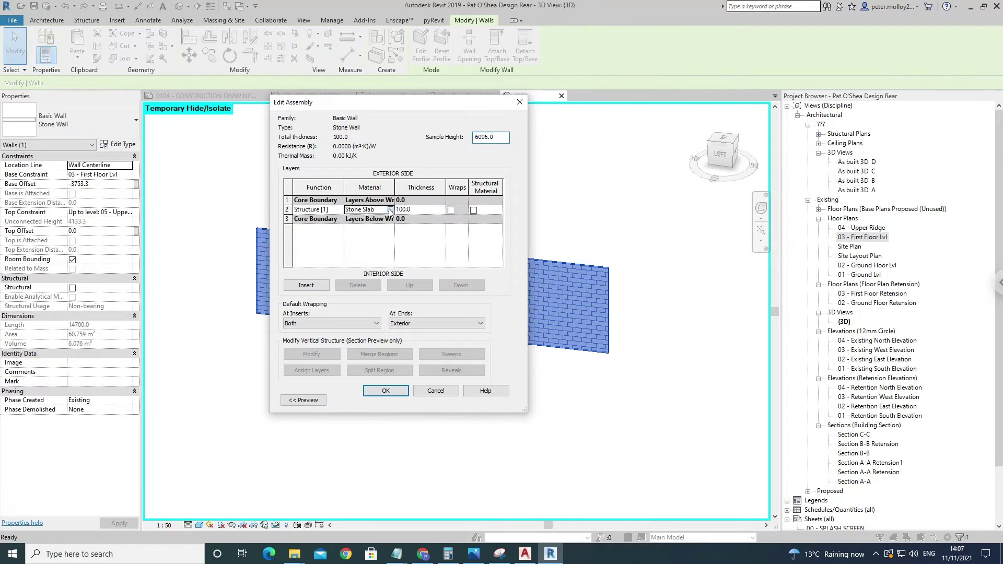
left_click(390, 210)
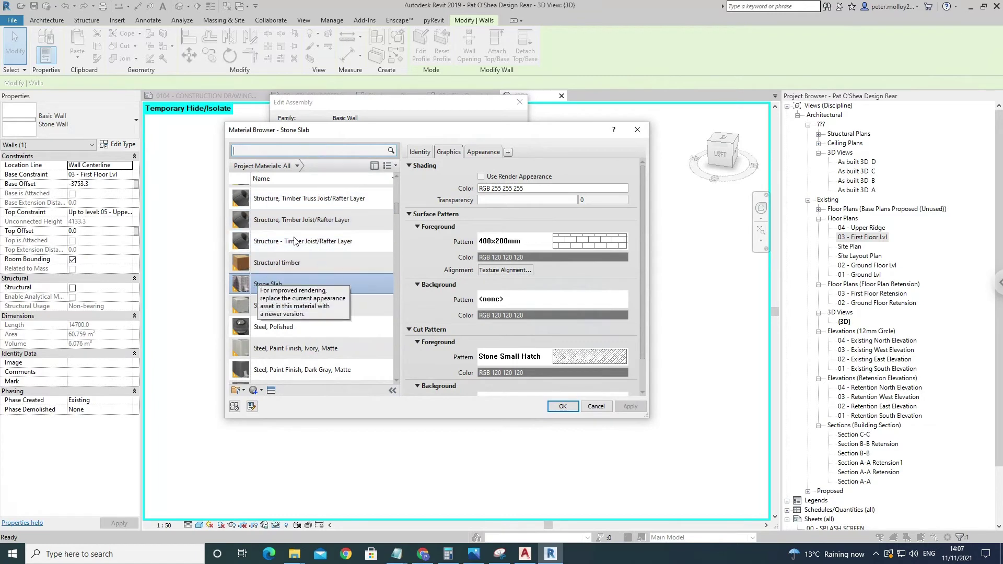
Step: Open the Fill Patterns list for Stone Slab's surface foreground pattern, currently 400x200mm
scroll(260, 289, "up", 1)
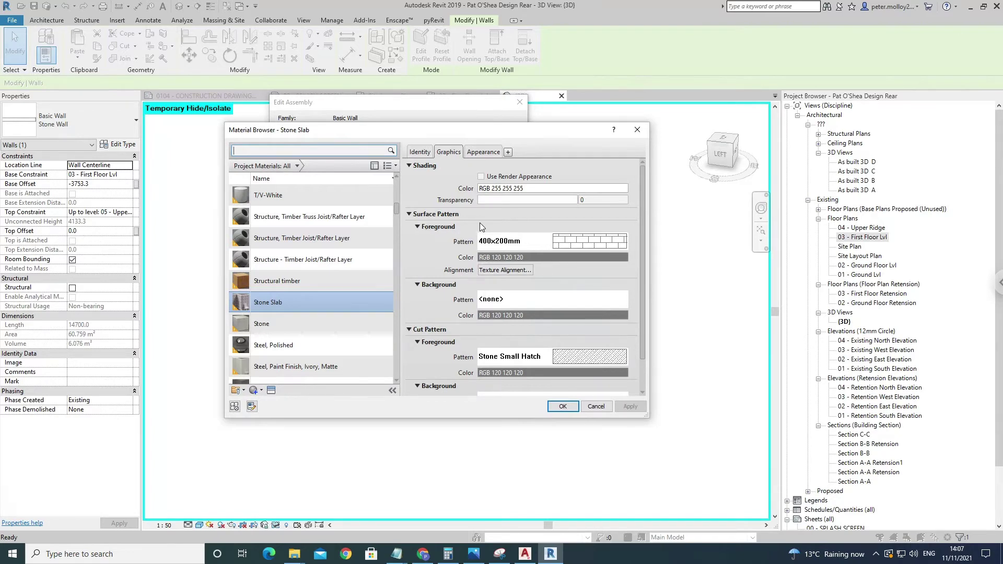
left_click(562, 242)
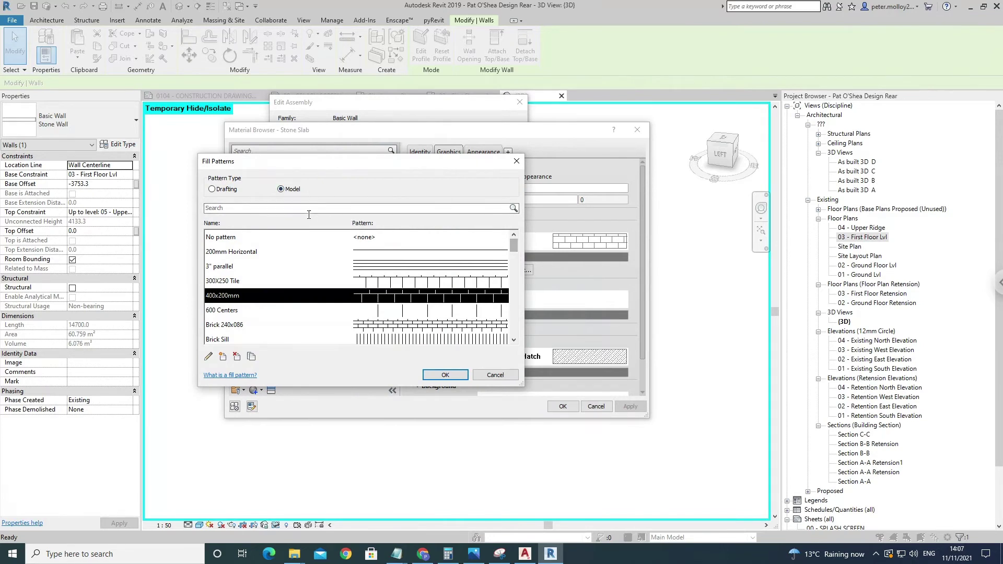
Step: Search 'stone', pick Stone Wall Hatch Example as the surface foreground pattern and apply it
left_click(309, 209)
type("stone")
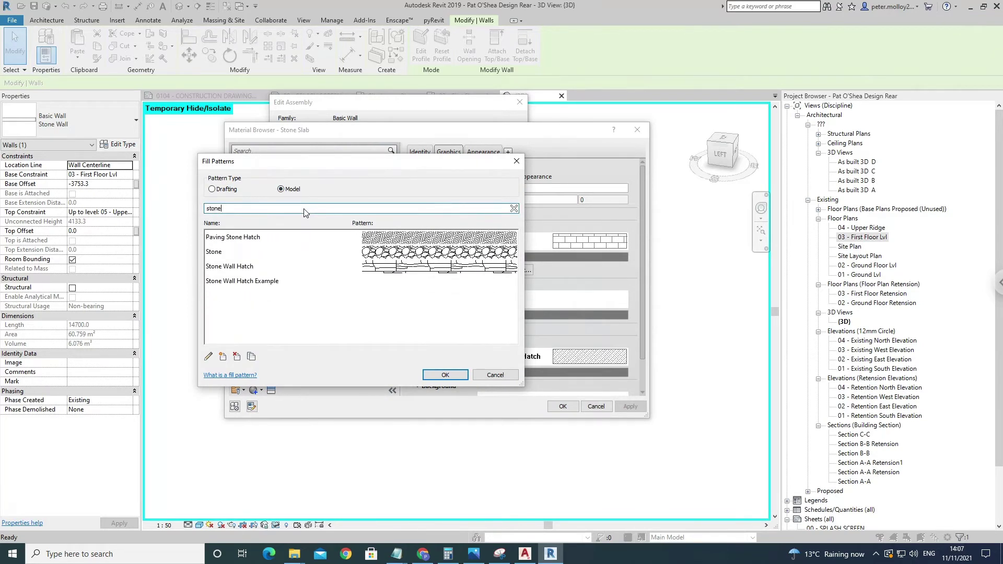
left_click(270, 285)
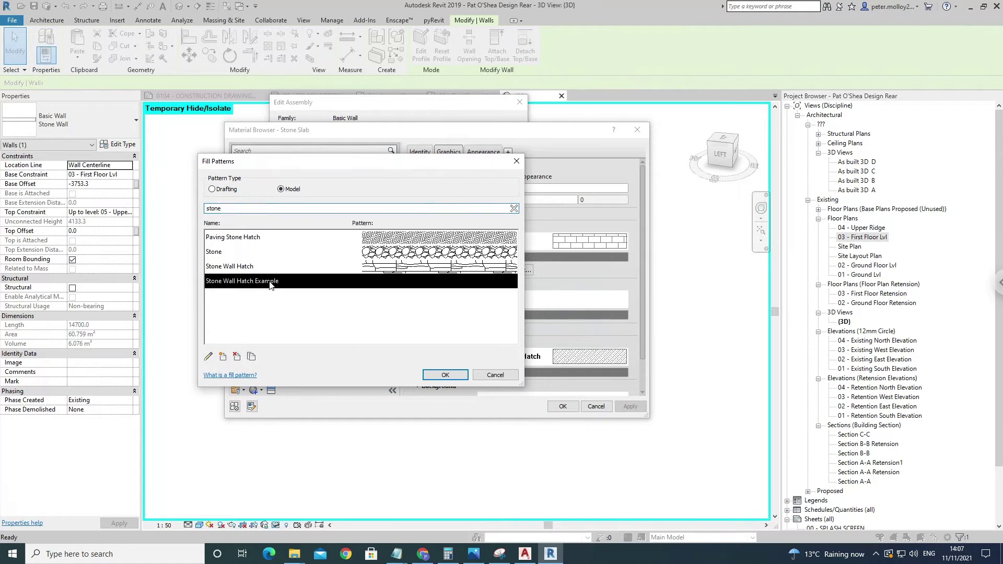
left_click(443, 375)
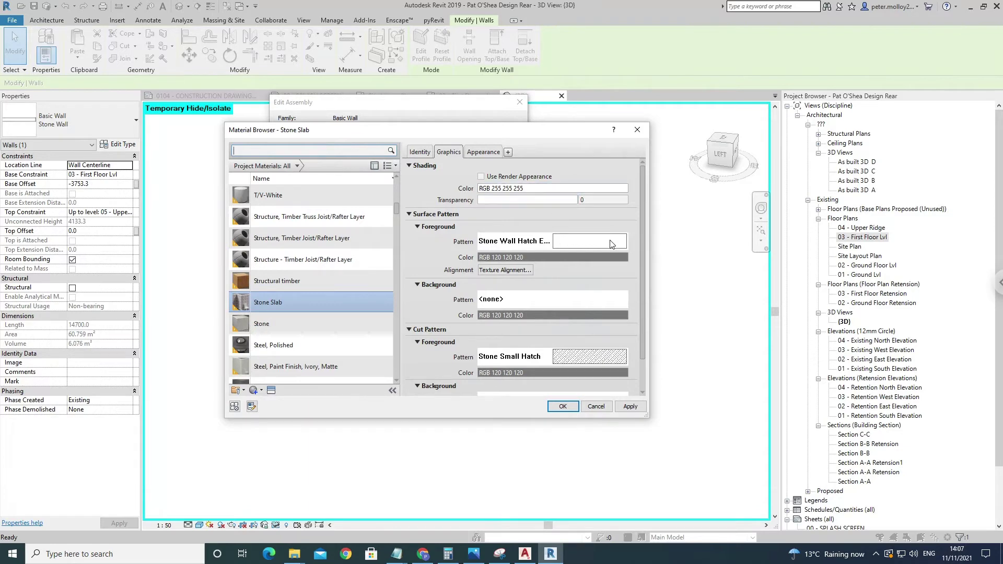
left_click(627, 406)
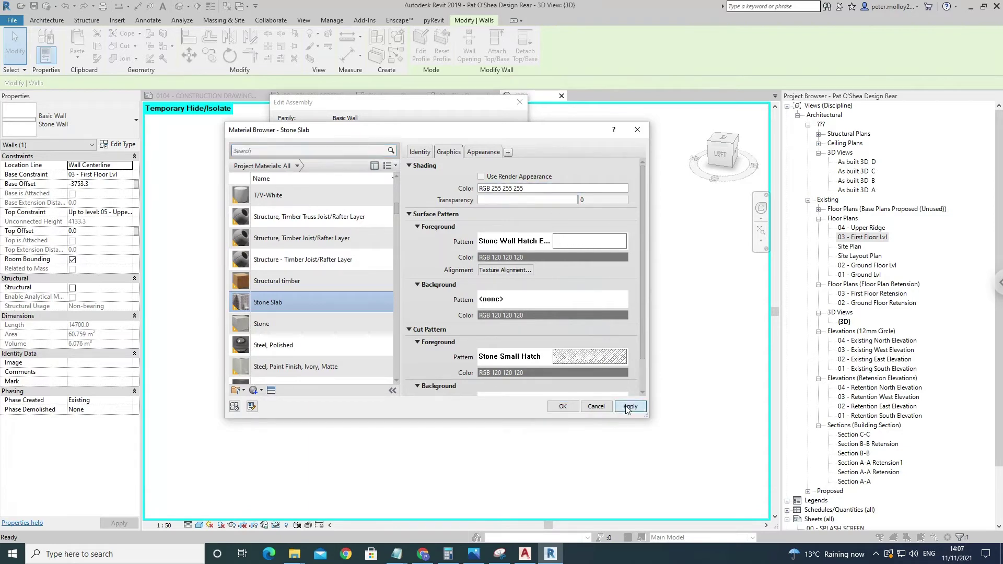
Step: Accept the material, Edit Assembly and Type Properties dialogs to apply the updated wall type
left_click(563, 407)
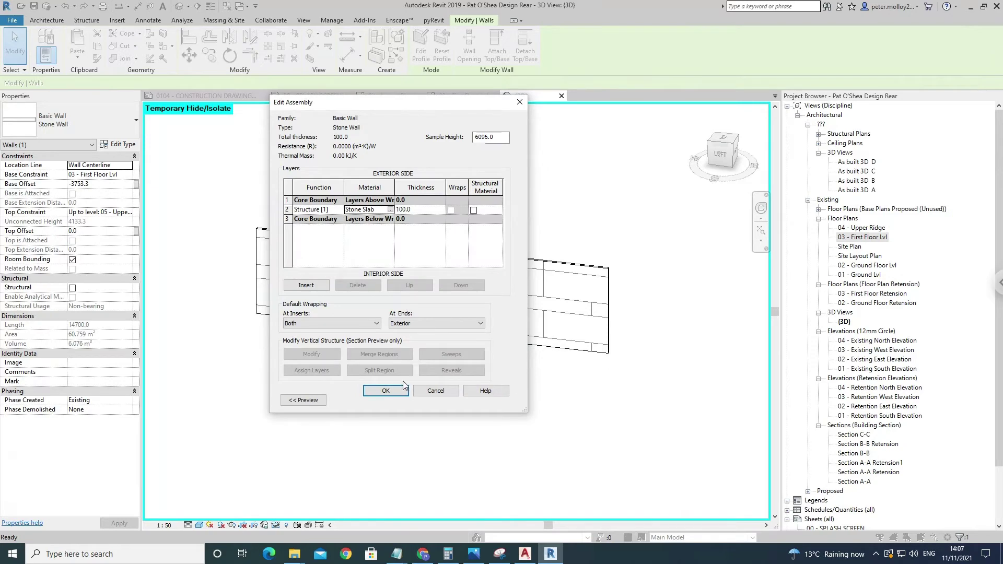
left_click(391, 395)
left_click(497, 400)
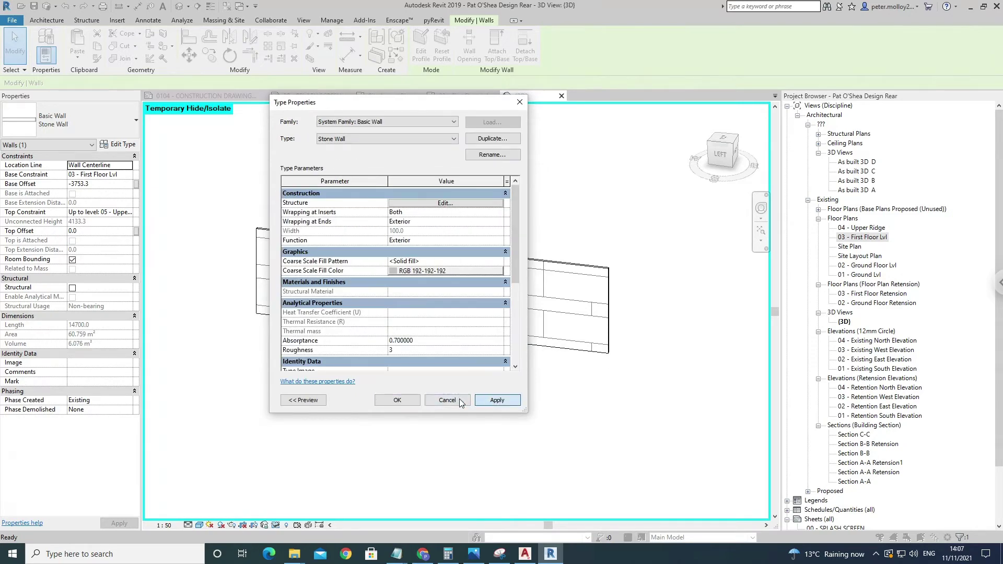
left_click(387, 404)
Step: View the stone wall face-on from the ViewCube's LEFT side and select it
left_click(417, 350)
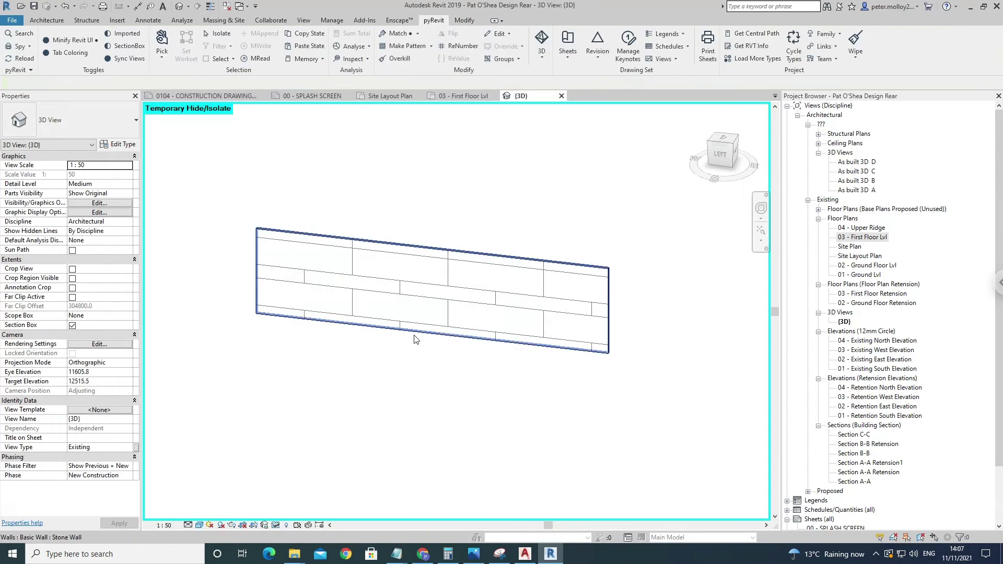
left_click(421, 361)
middle_click_drag(421, 360, 435, 248, "shift")
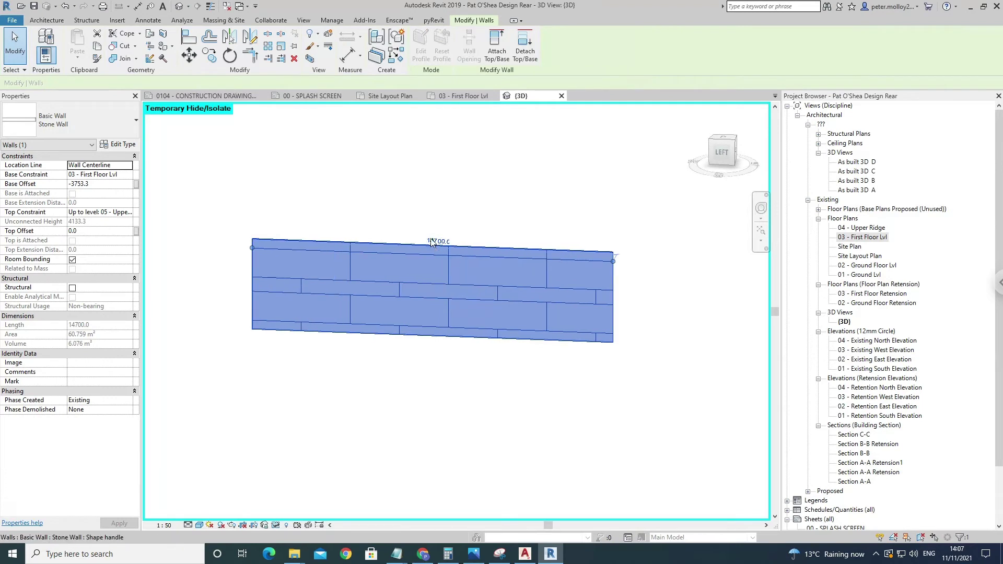
key("Escape")
middle_click_drag(441, 285, 483, 279, "shift")
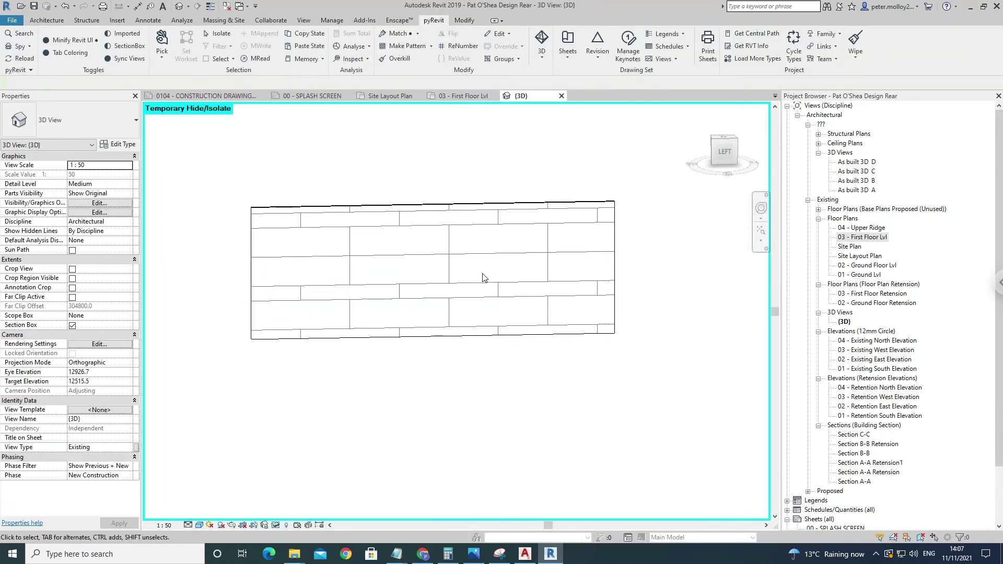
left_click(566, 258)
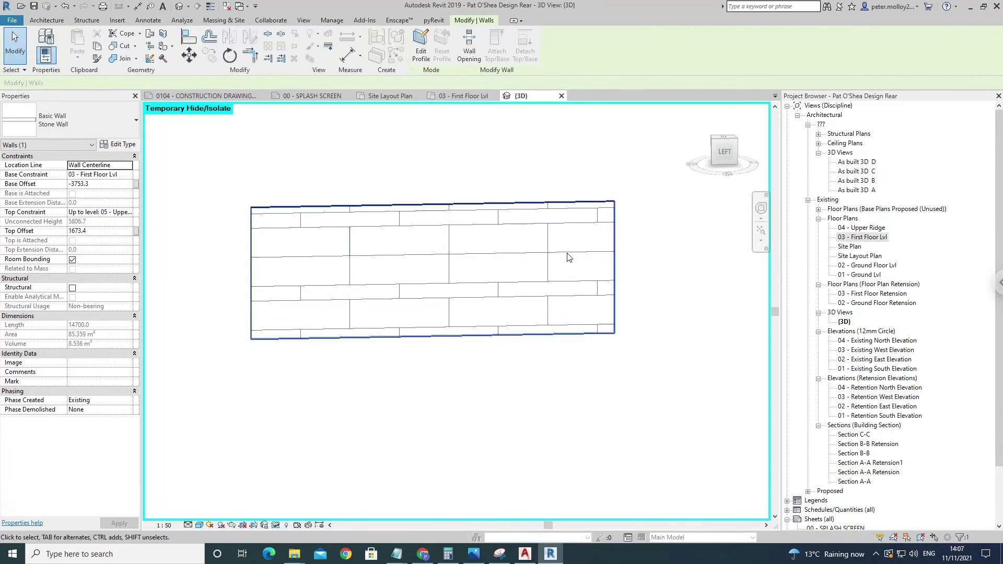
left_click(724, 152)
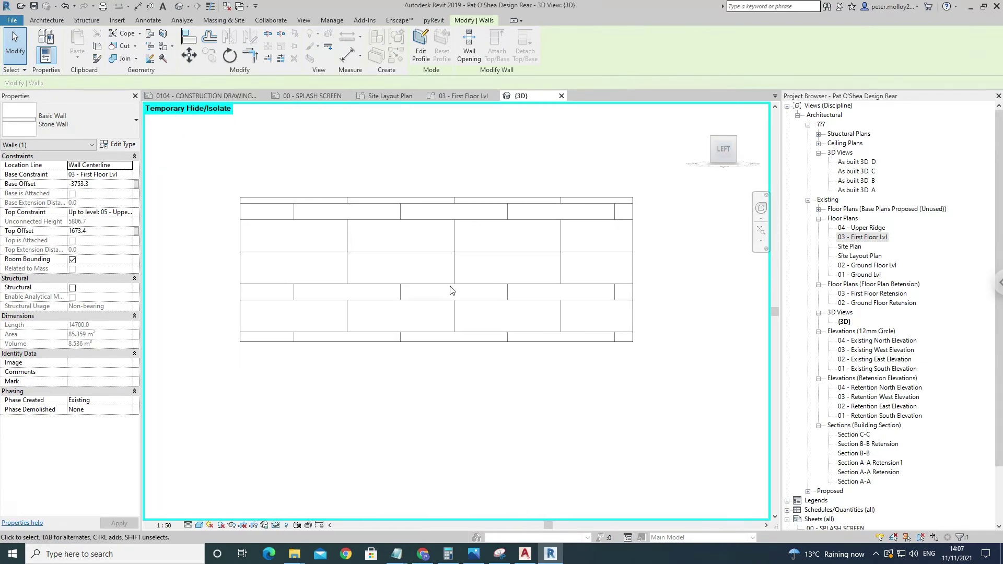
key("Escape")
left_click(429, 261)
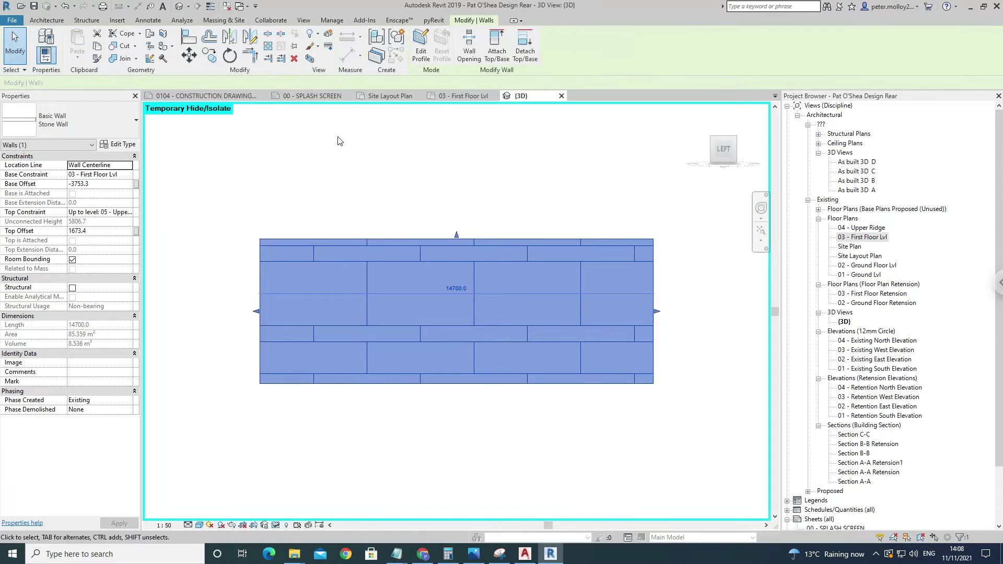
Step: Pin the wall and move a vertical pattern joint line 800 sideways to realign the stones
left_click(294, 49)
key("Escape")
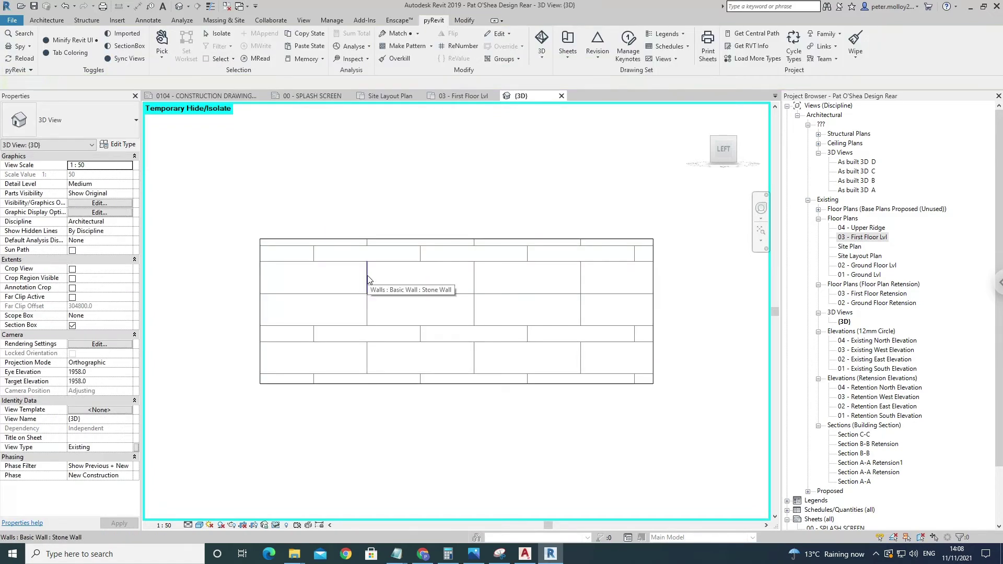
left_click(367, 280)
key("m")
key("v")
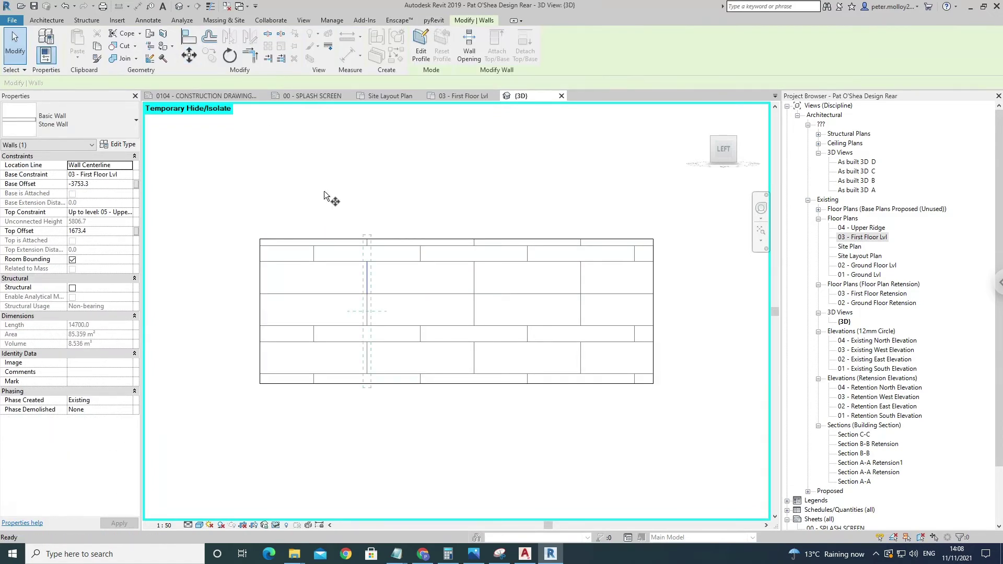
left_click(367, 279)
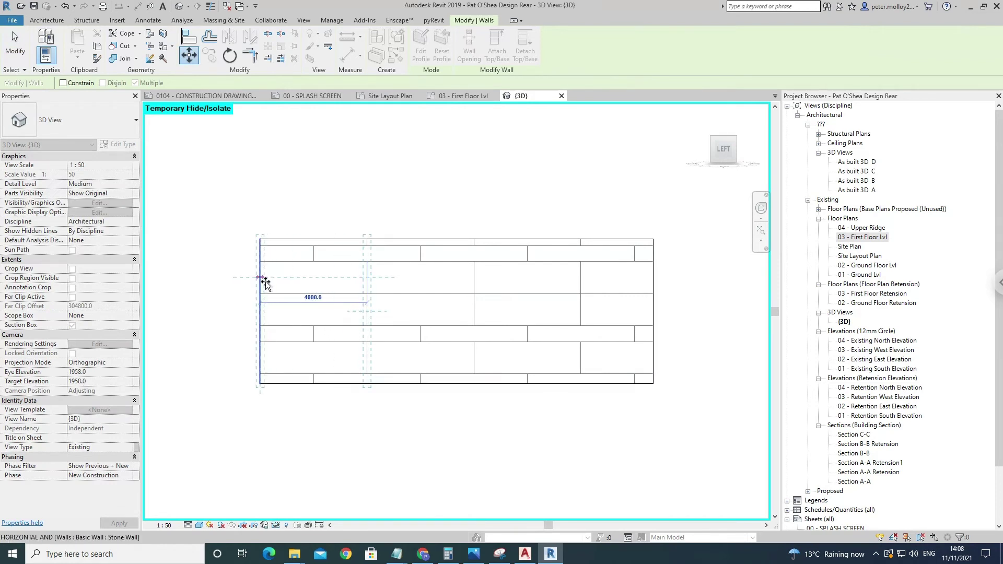
key("Escape")
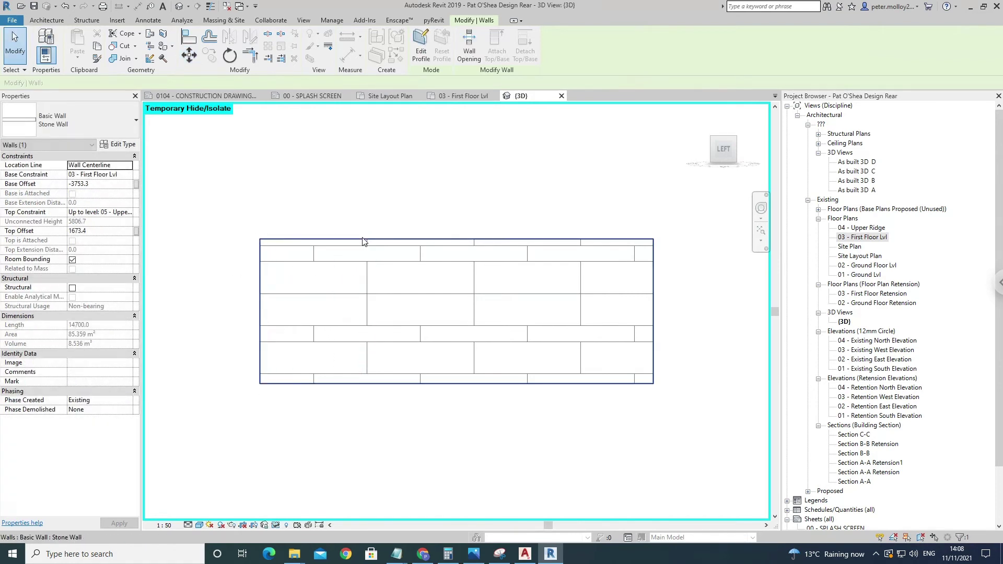
left_click(191, 57)
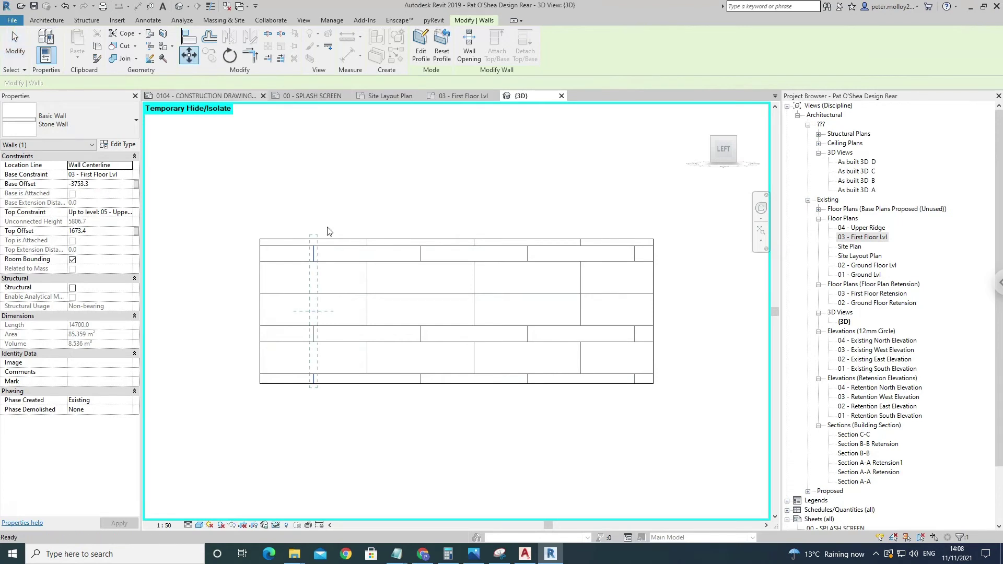
left_click(314, 252)
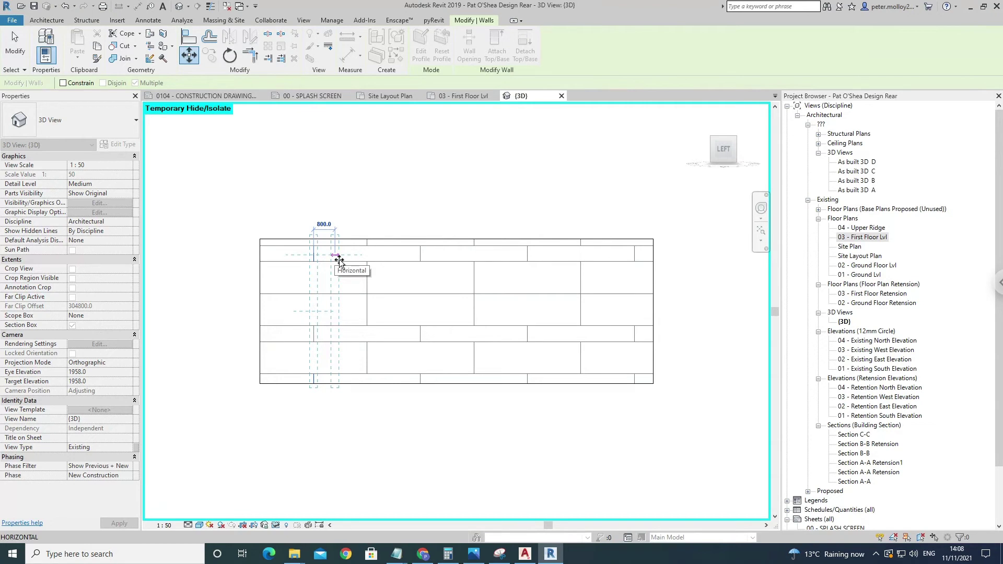
left_click(339, 260)
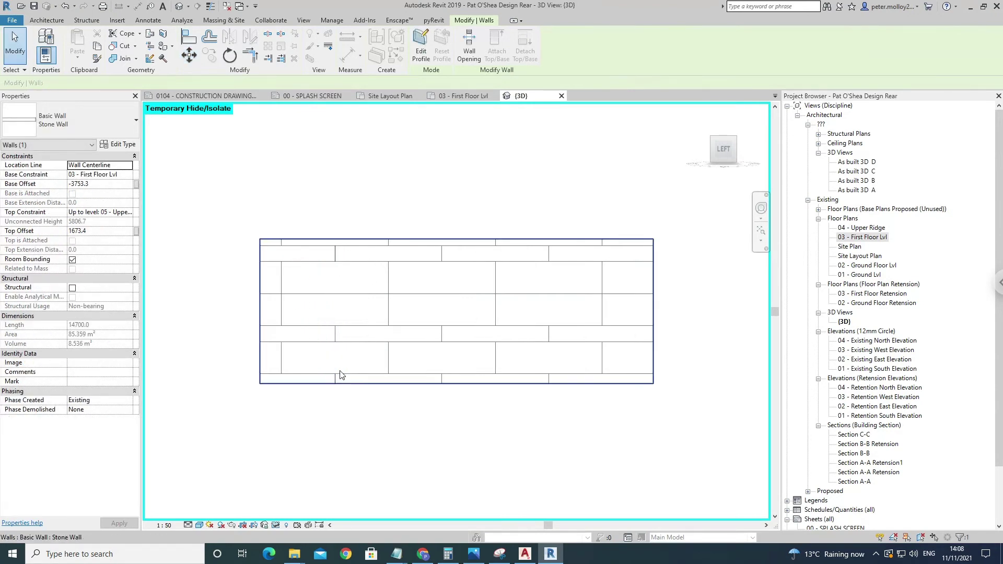
Step: Orbit to check the realigned pattern, then open the 03 - First Floor Lvl plan
scroll(349, 327, "down", 2)
middle_click_drag(382, 355, 261, 351, "shift")
left_click(262, 350)
middle_click_drag(406, 316, 454, 332, "shift")
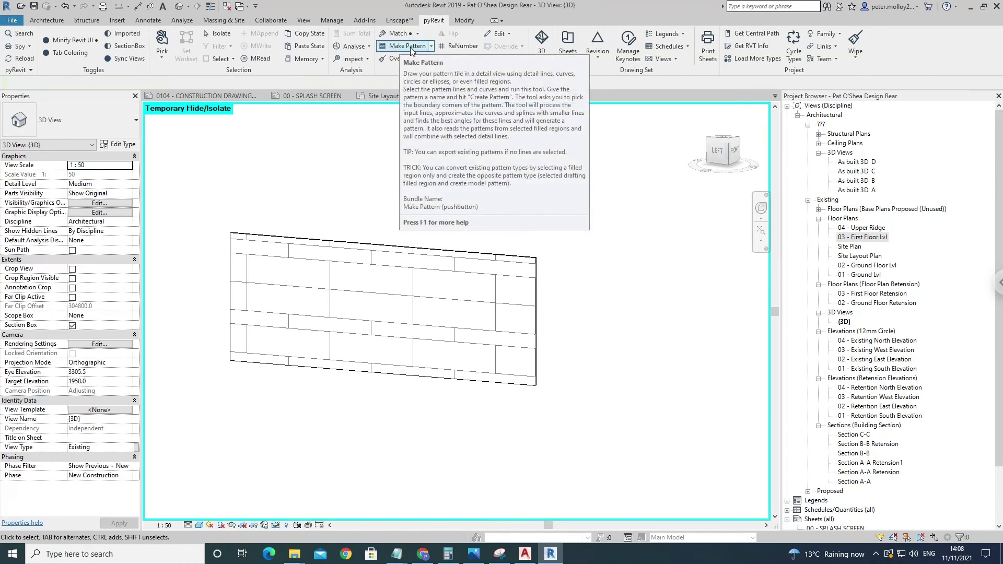
double_click(856, 238)
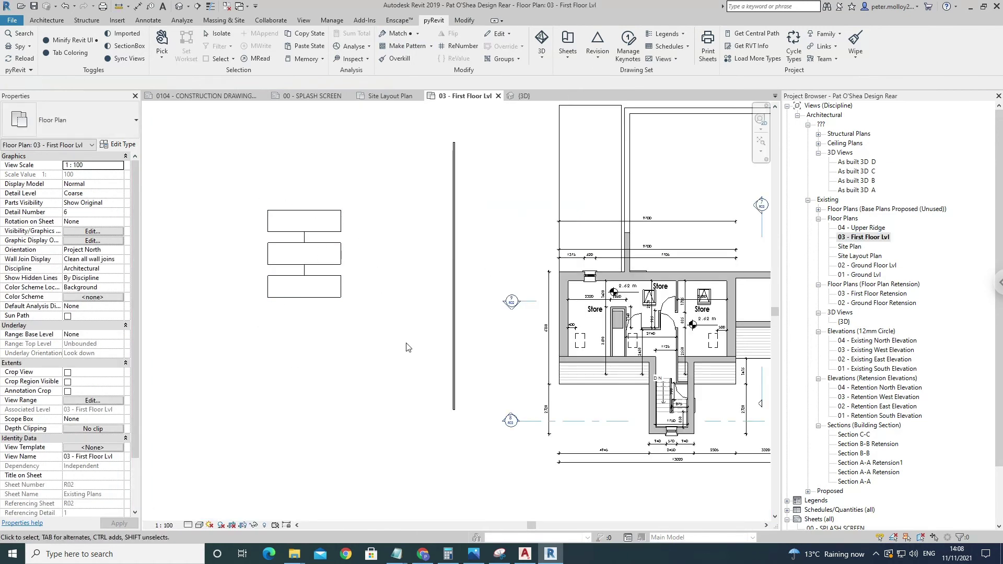
middle_click_drag(397, 328, 367, 334)
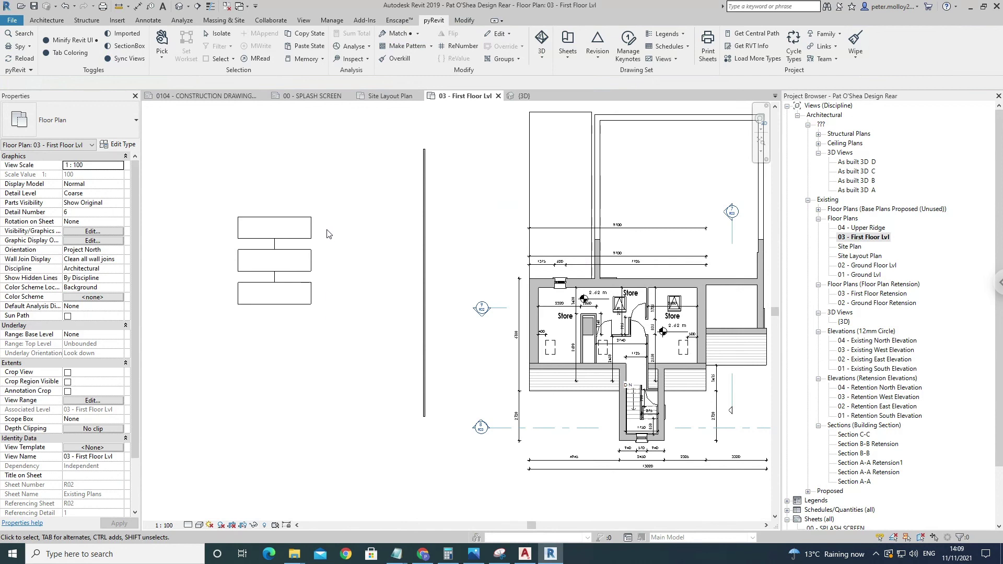
middle_click_drag(345, 260, 351, 248)
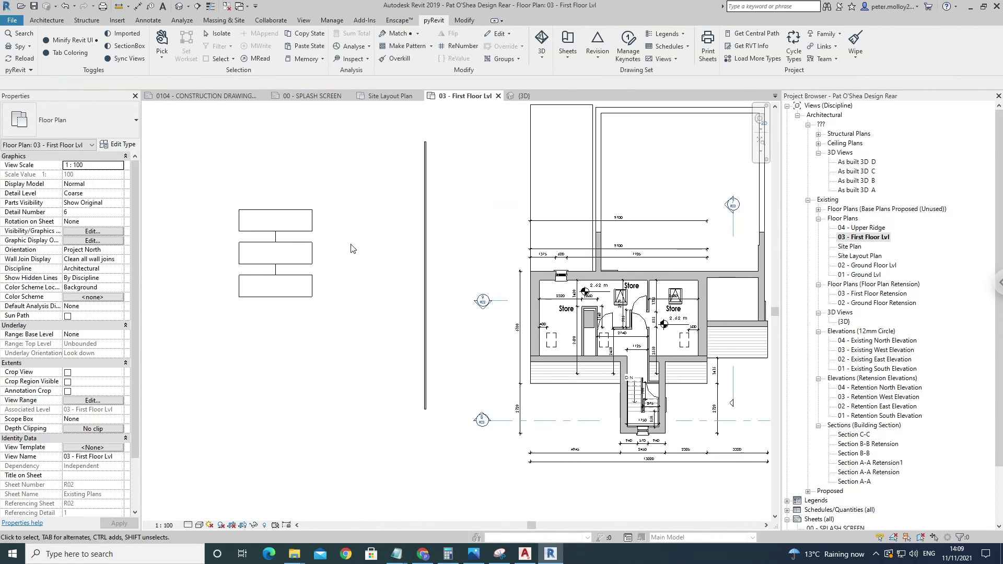